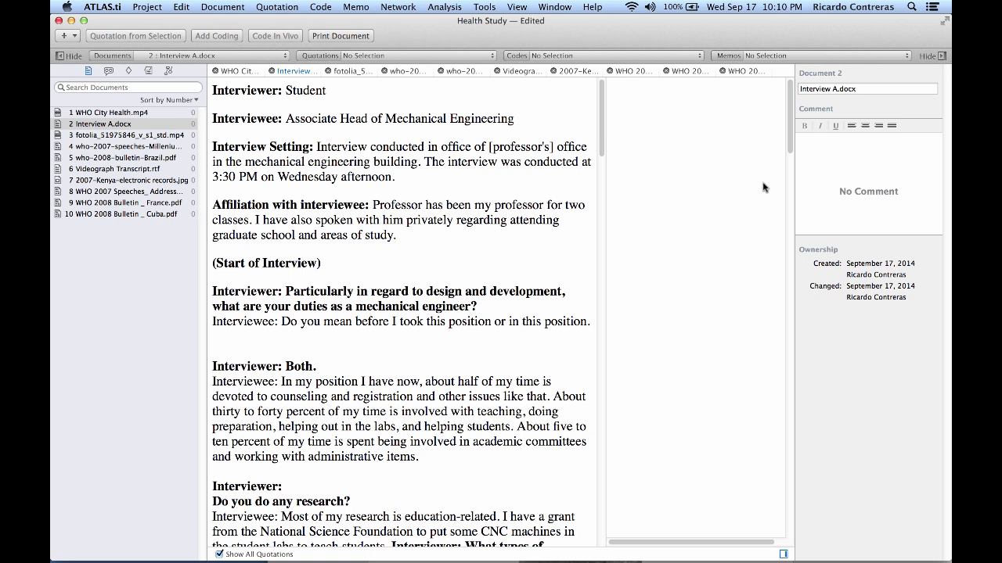
Step: Preview the fotolia video and the WHO Millenium Dev Goals PDF, then return to Interview A.docx
left_click(151, 135)
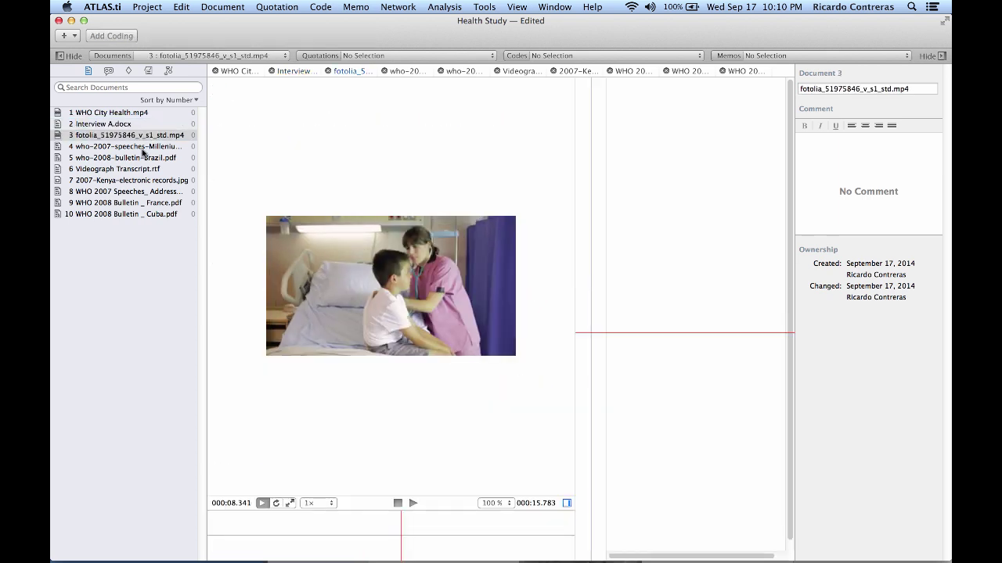
left_click(142, 148)
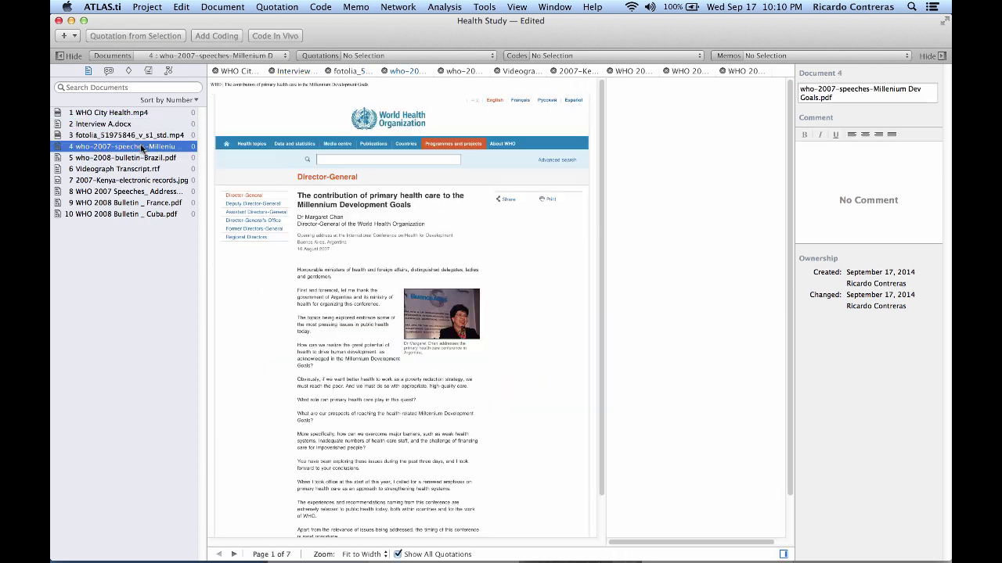
left_click(128, 126)
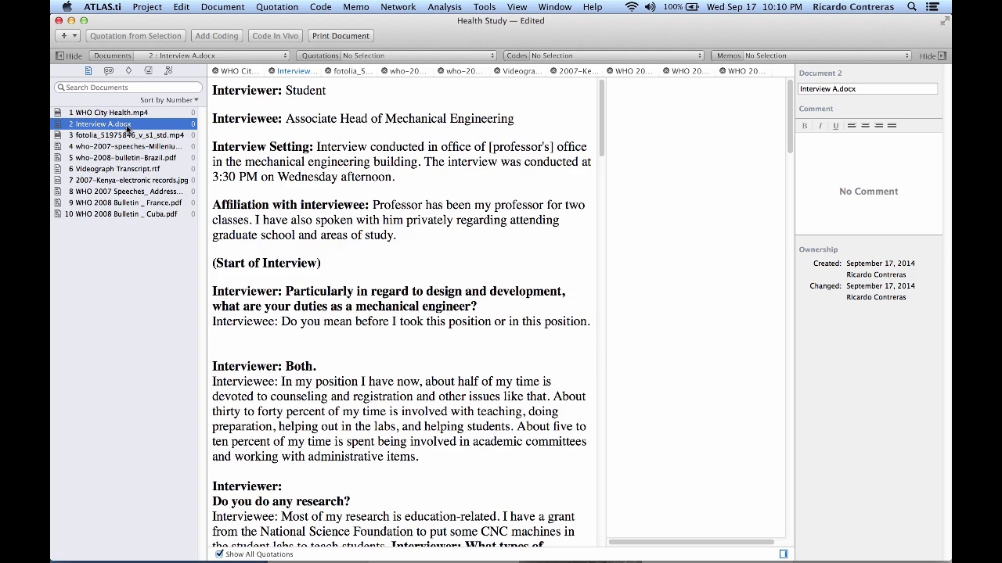
Step: Rename Interview A.docx to 'Interview with Head Mech Engineering', dropping the .docx extension
left_click(837, 90)
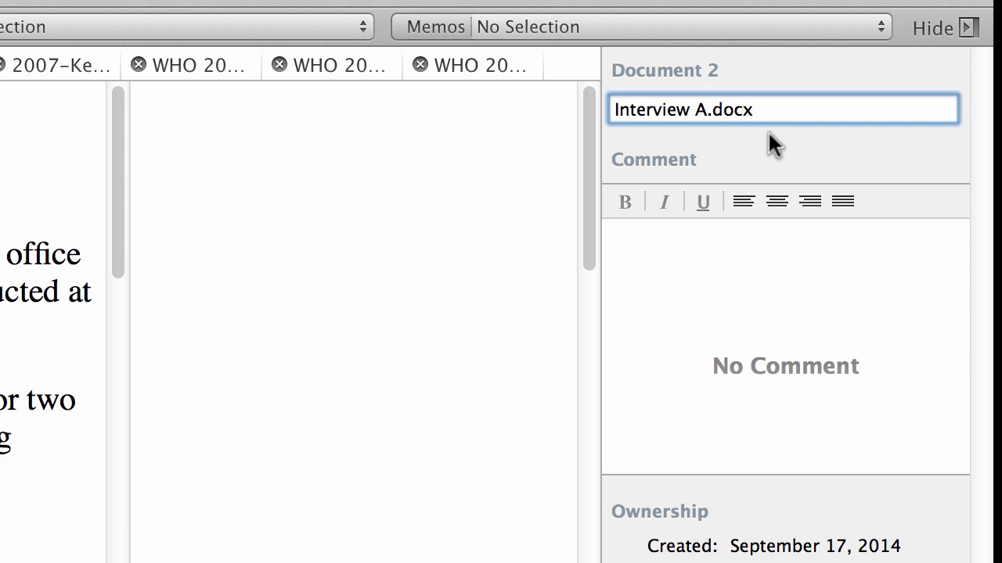
key("BackSpace")
type("with ")
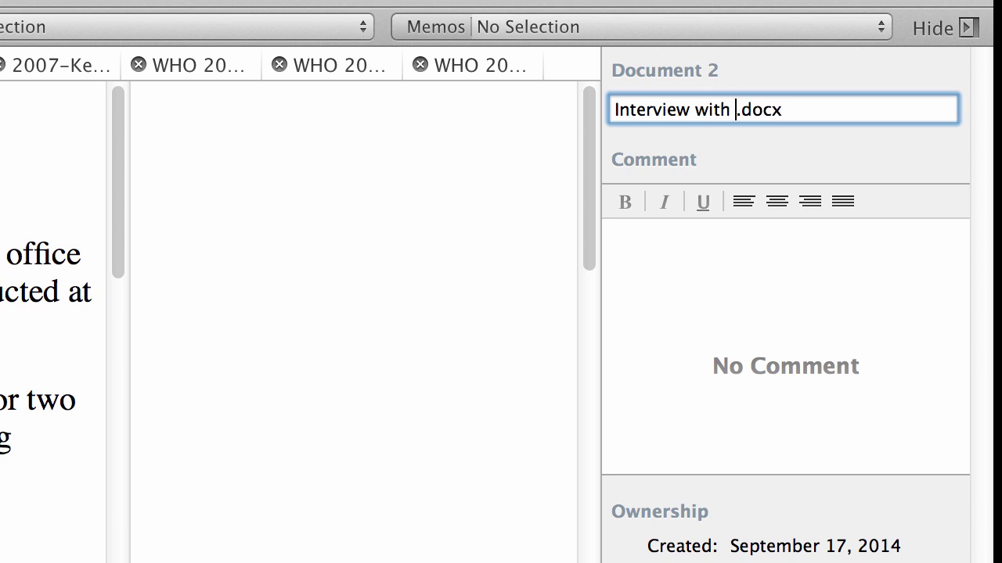
type("He")
type("ad Mech")
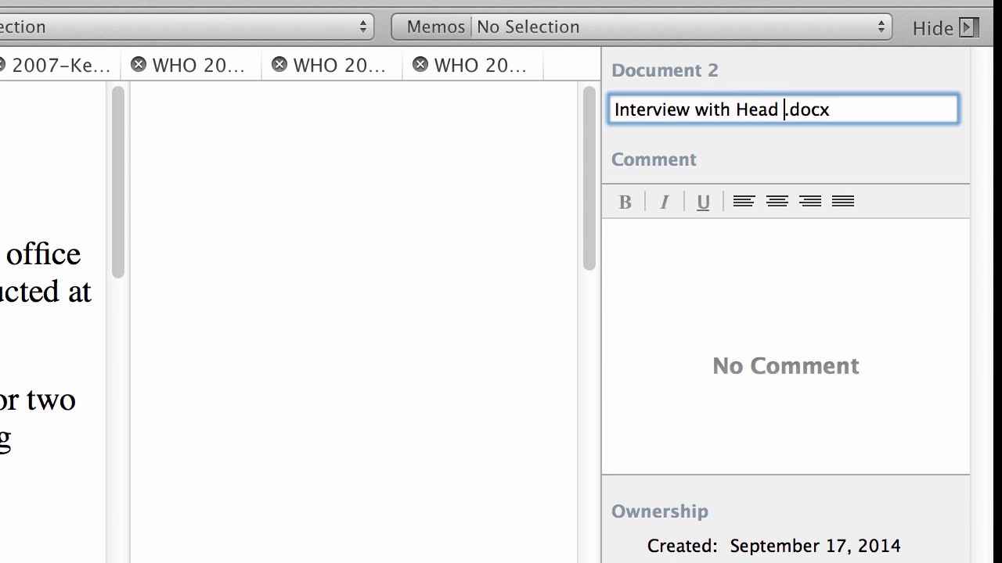
type(" Engineering")
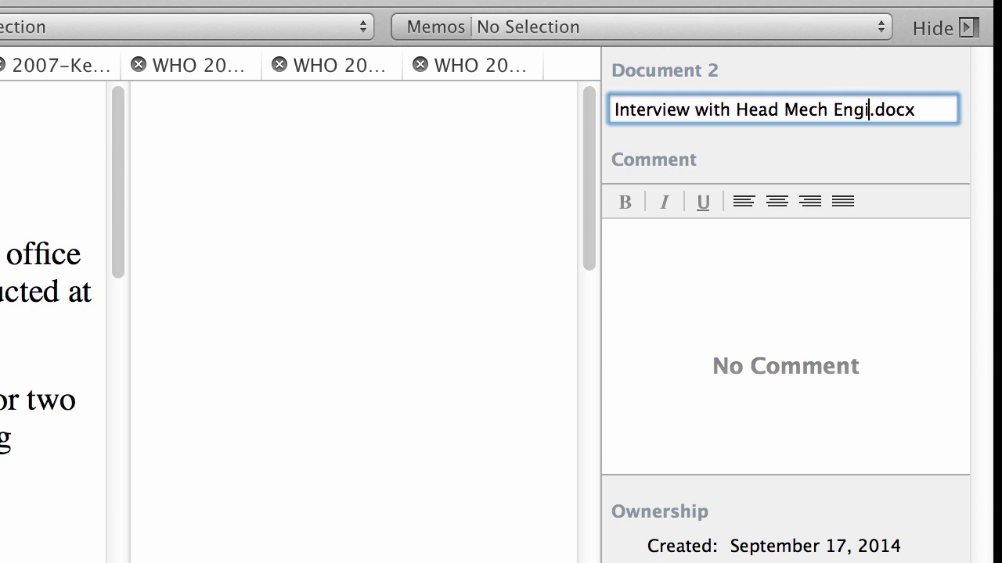
left_click(784, 130)
key("BackSpace")
key("BackSpace")
key("BackSpace")
key("BackSpace")
key("BackSpace")
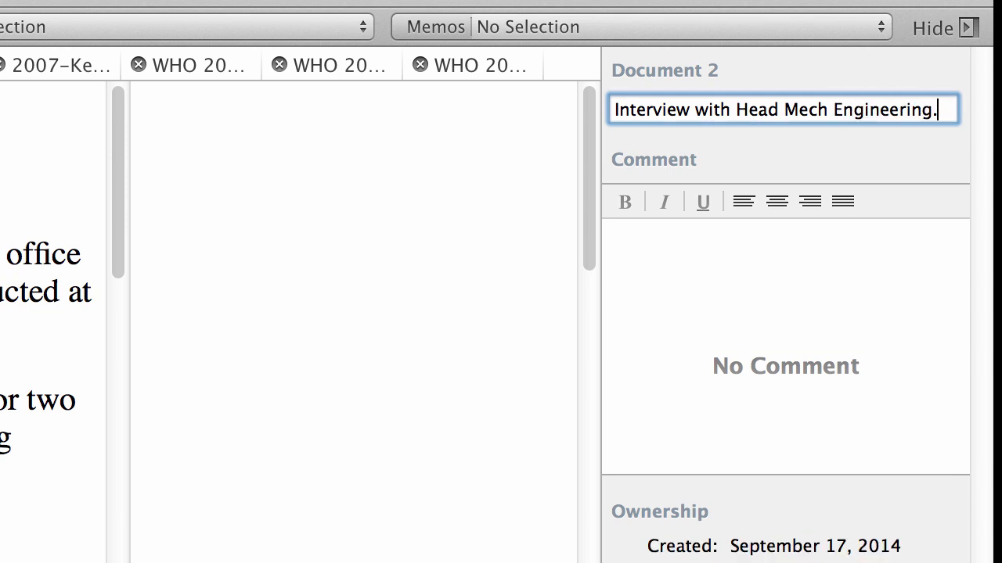
Step: Commit the new name and start a comment for Document 2
left_click(689, 233)
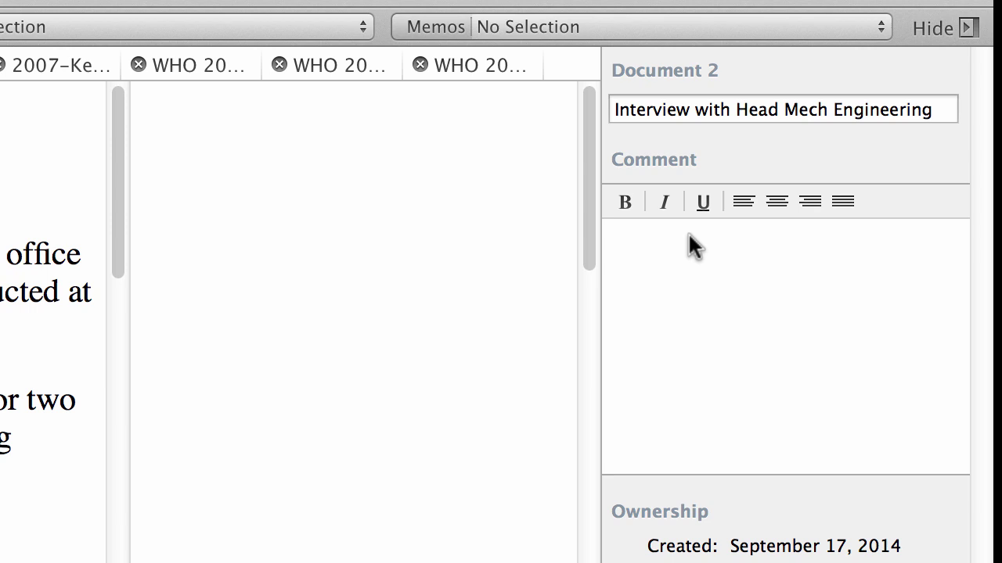
Step: Comment: interview with Oregon State University's head of mechanical engineering, conducted 15th of May 2014
type("Interview conducted w")
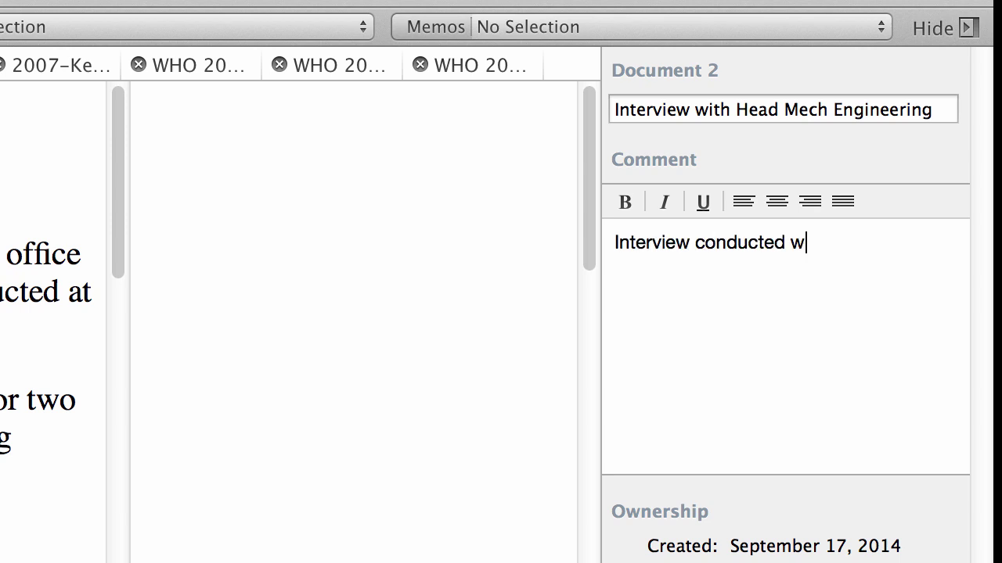
type("ith the hea")
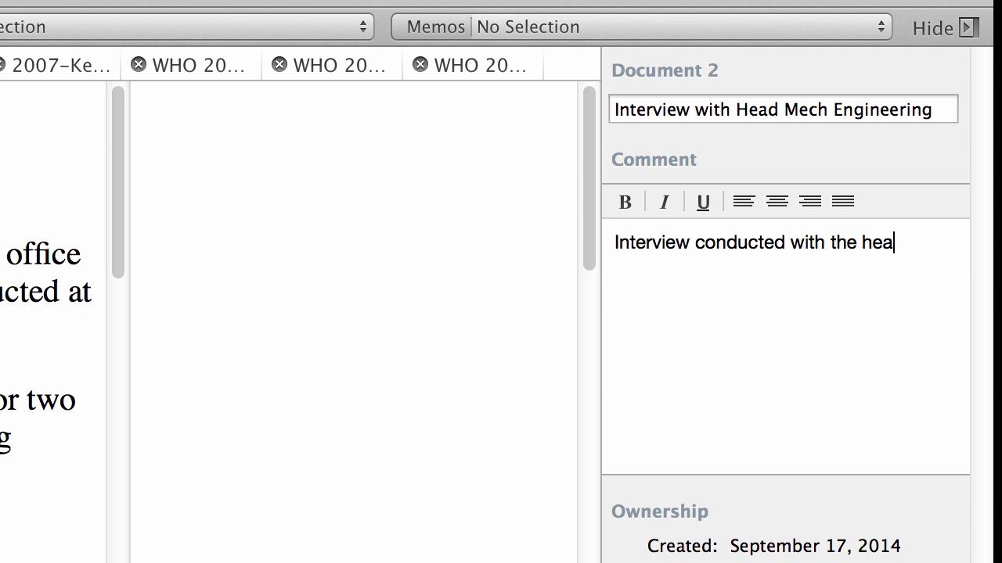
type("d of mechanic")
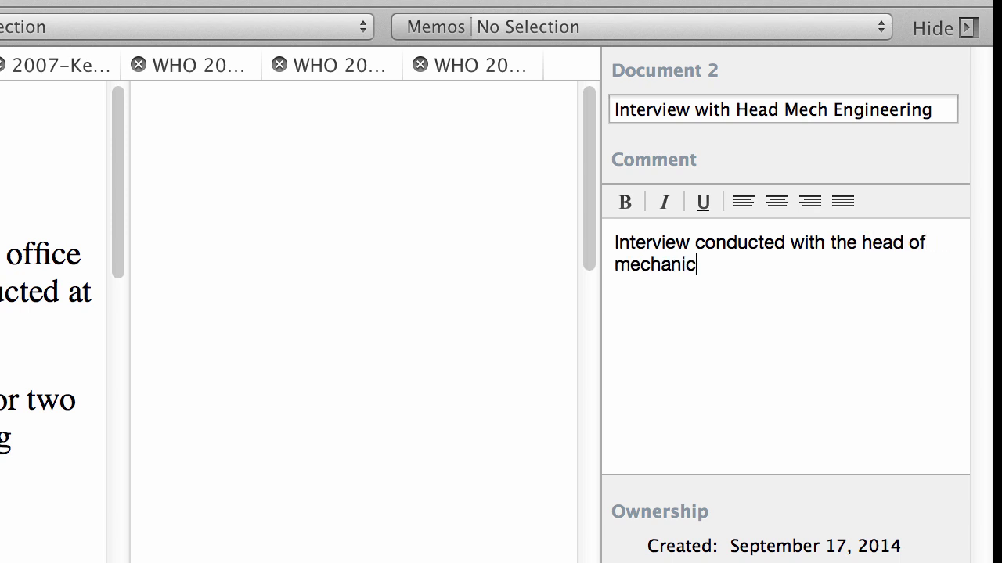
type("al engin")
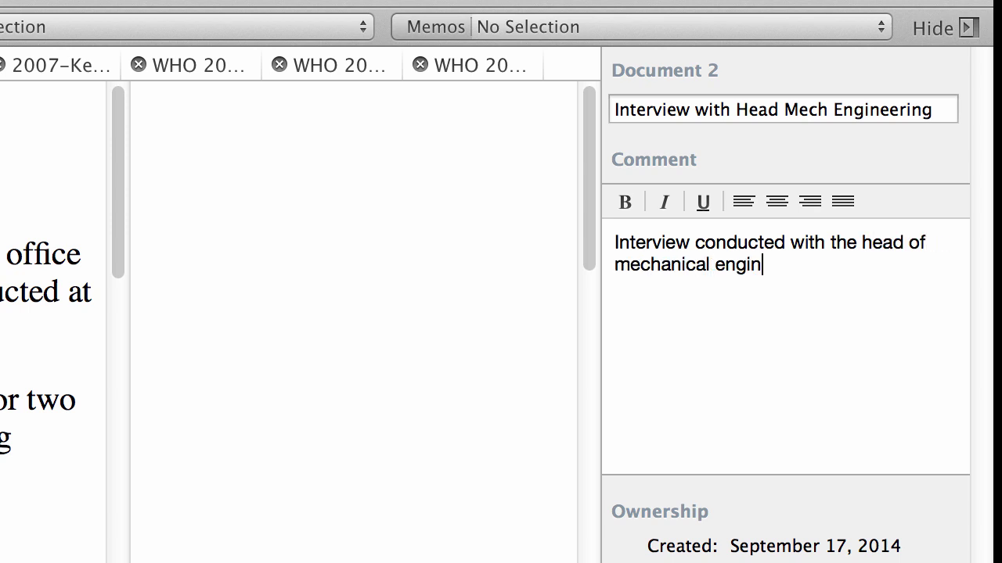
type("eering at ")
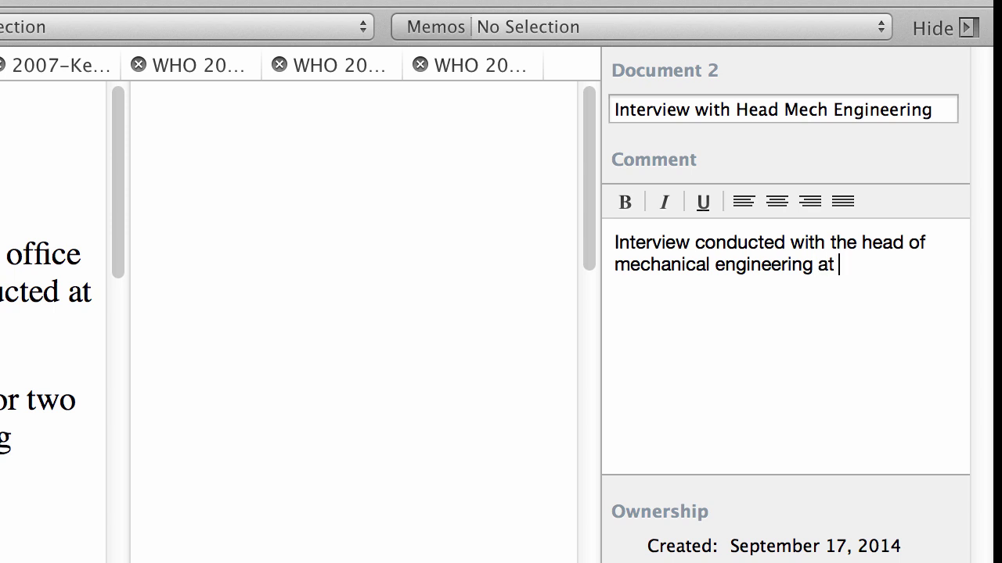
type("Oregon State ")
type("Univeris")
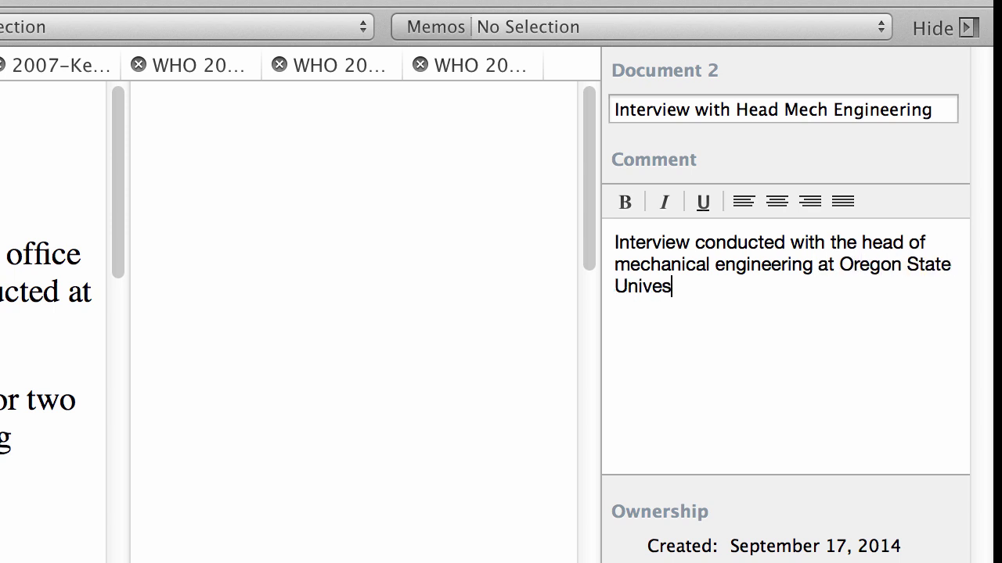
key("BackSpace")
type("risty")
type(".")
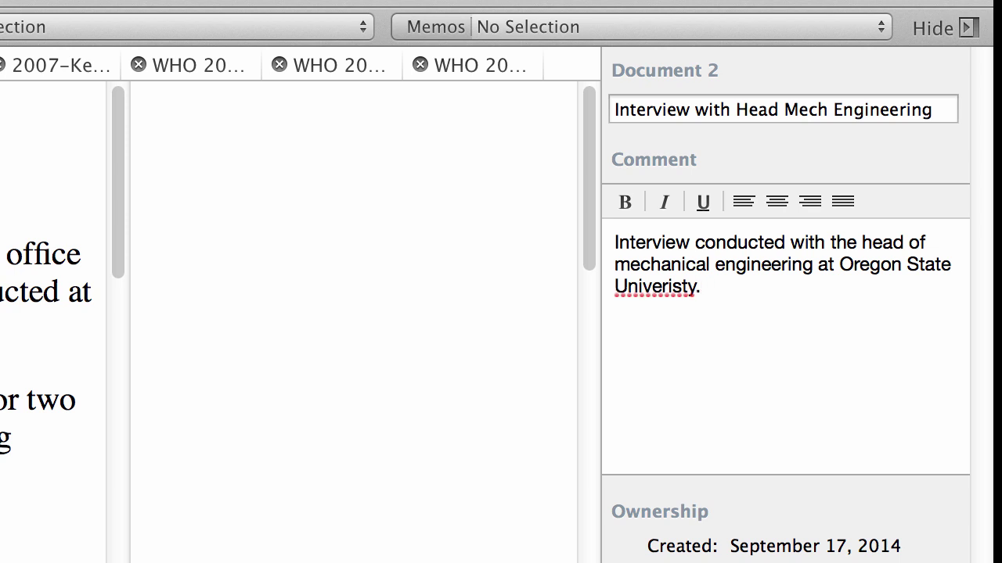
key("BackSpace")
key("BackSpace")
key("BackSpace")
key("BackSpace")
type("st")
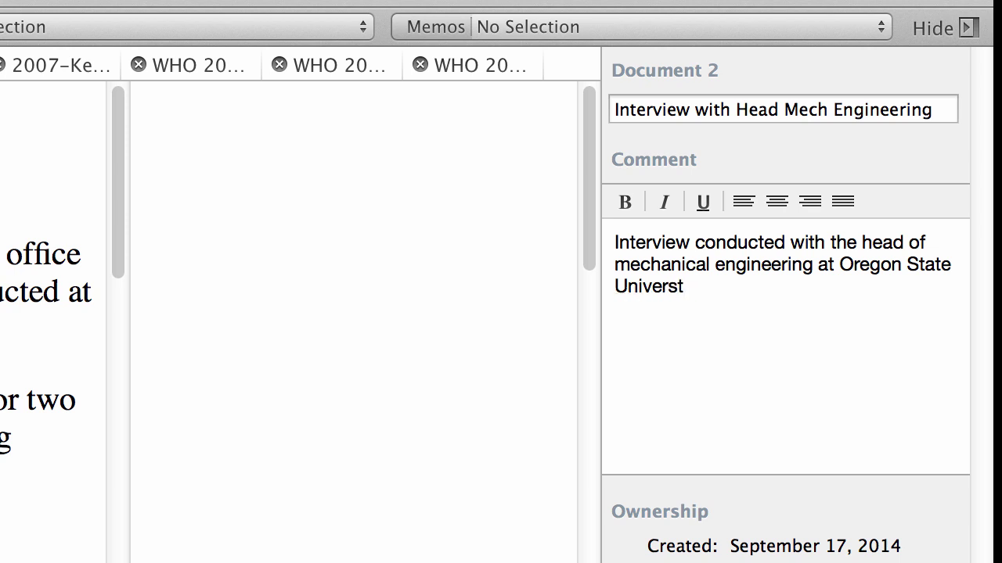
key("BackSpace")
type("ity.  It was c")
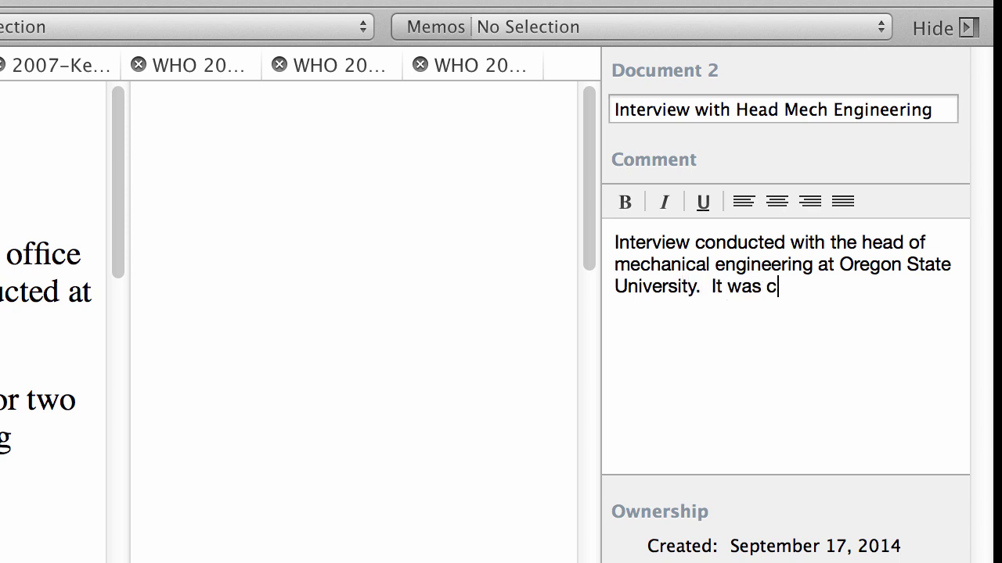
type("onducted on ")
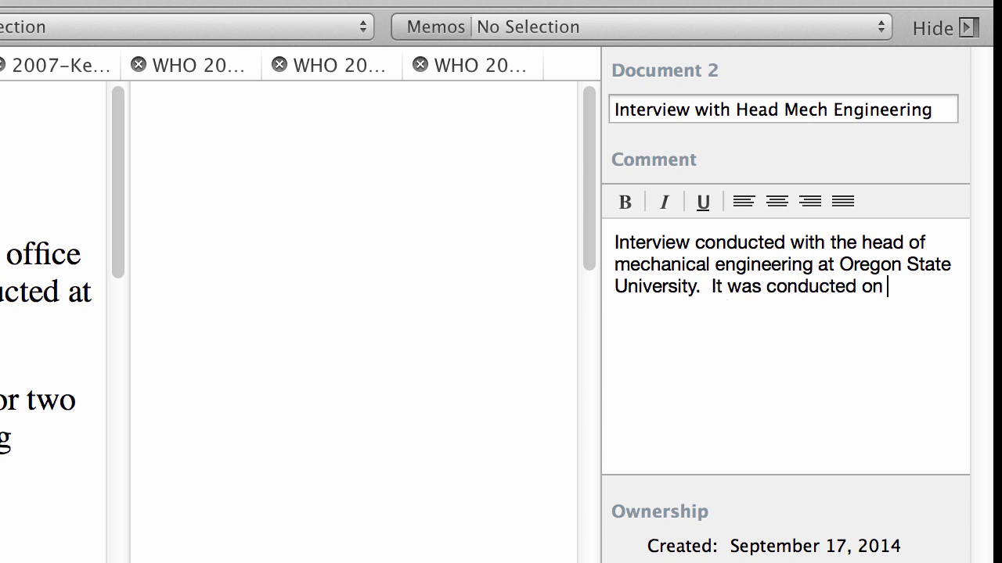
type("the 15th")
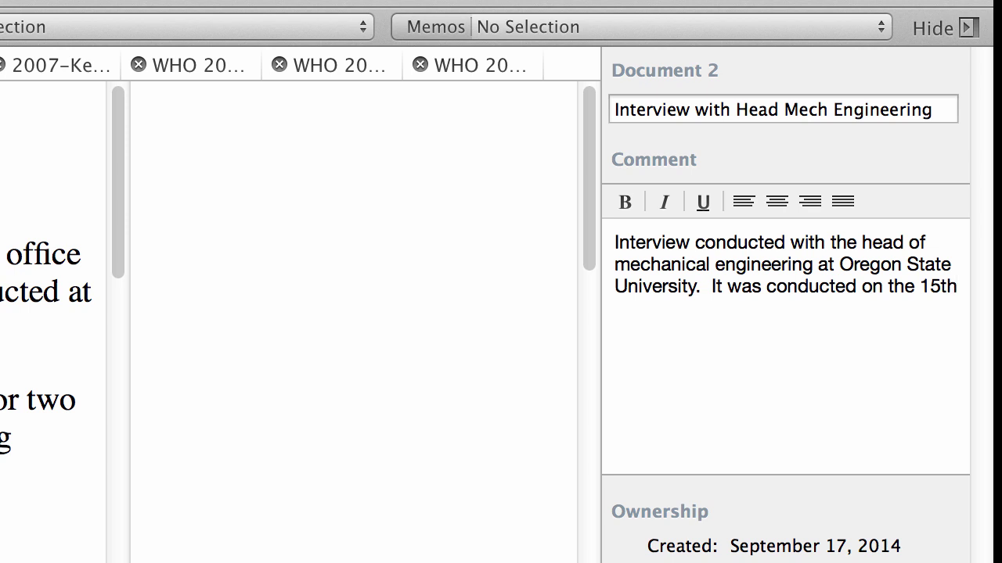
type(" of May")
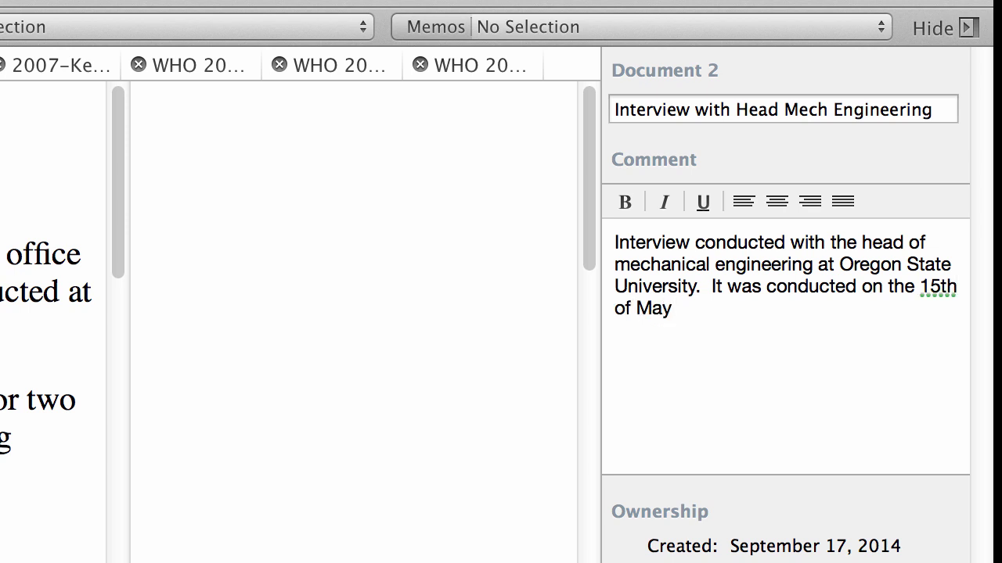
type(" of 2014.")
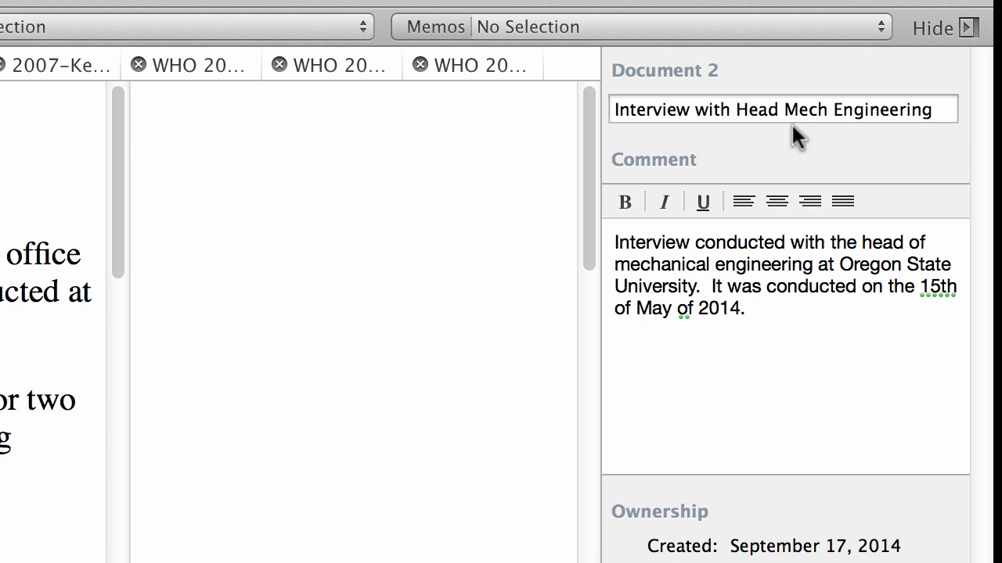
left_click(958, 279)
left_click(703, 306)
key("BackSpace")
key("BackSpace")
key("BackSpace")
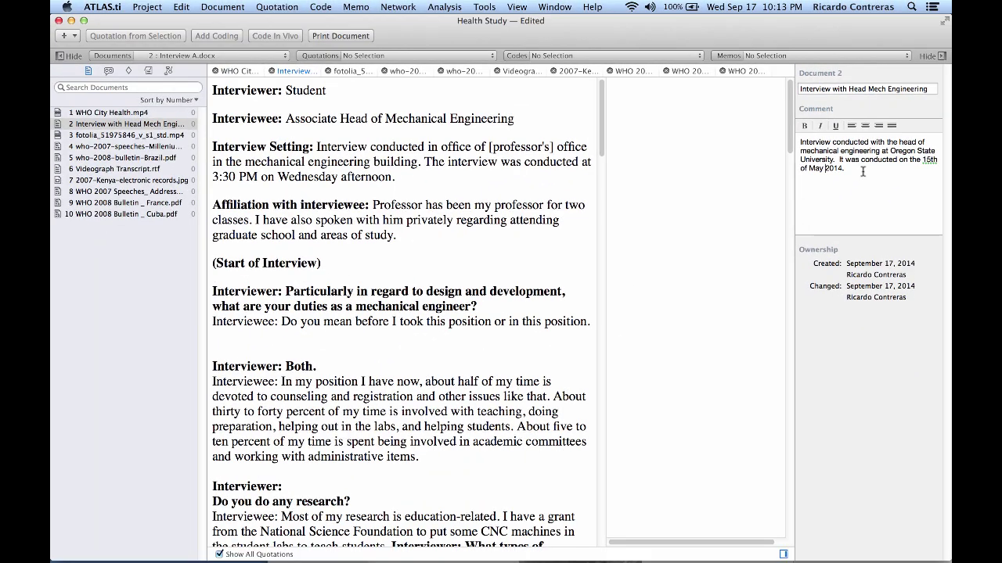
Step: Save the comment and bring up the Document menu commands
left_click(771, 317)
left_click(231, 10)
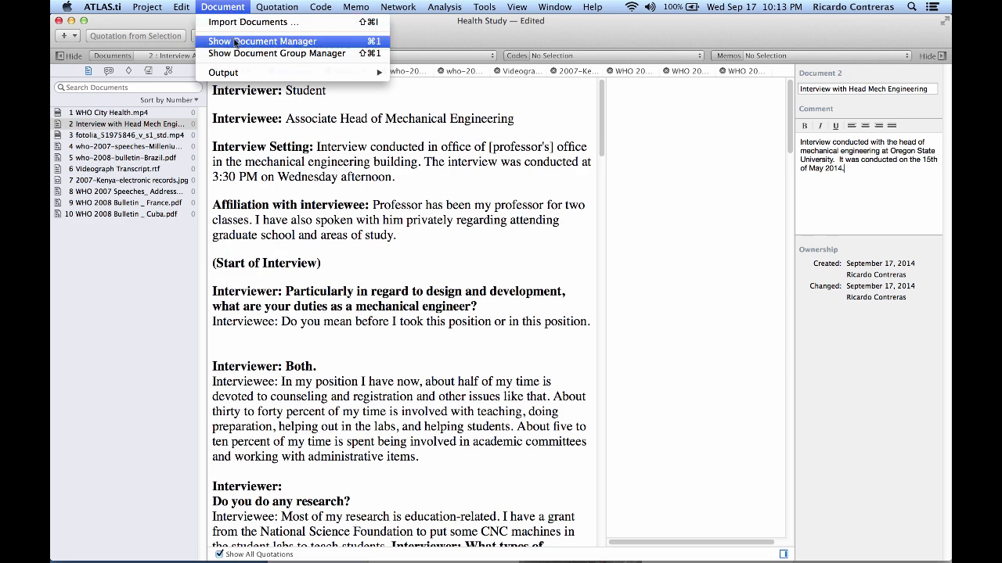
left_click(236, 43)
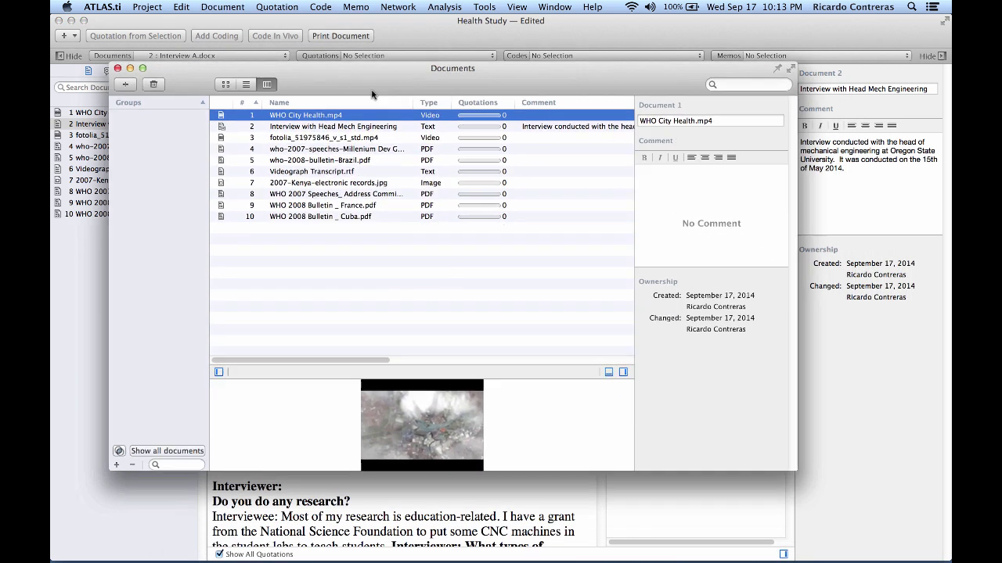
left_click_drag(372, 94, 353, 72)
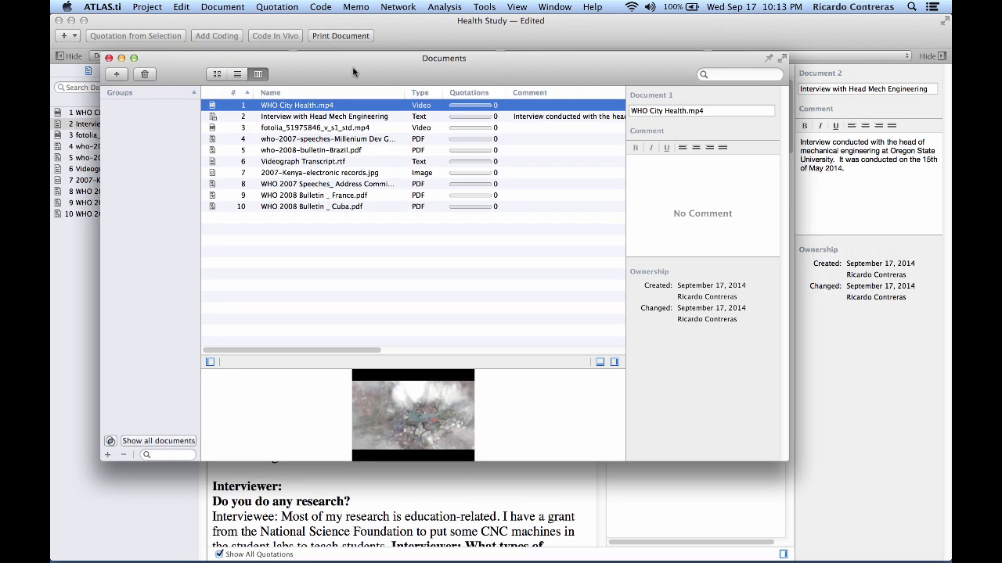
left_click(518, 118)
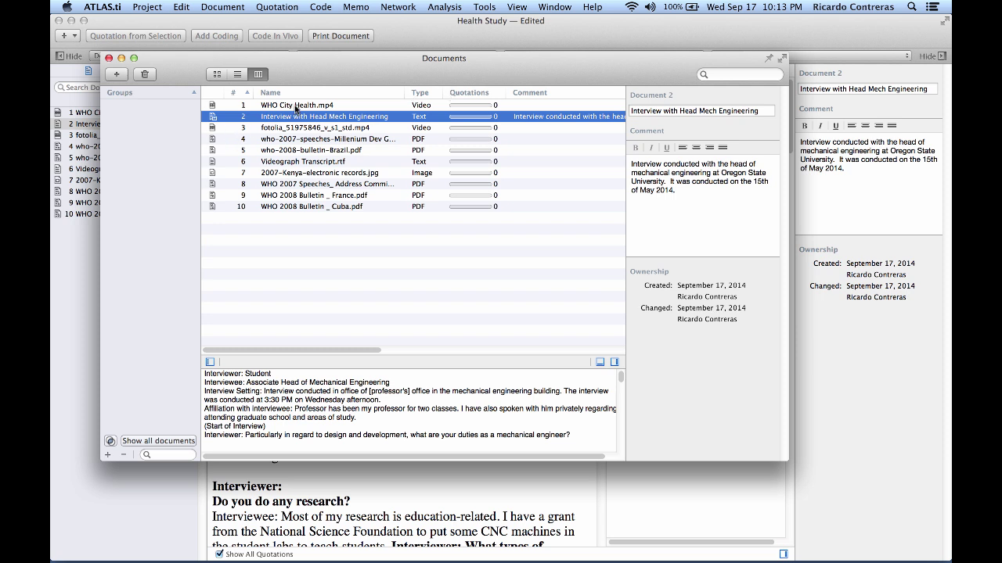
left_click(295, 106)
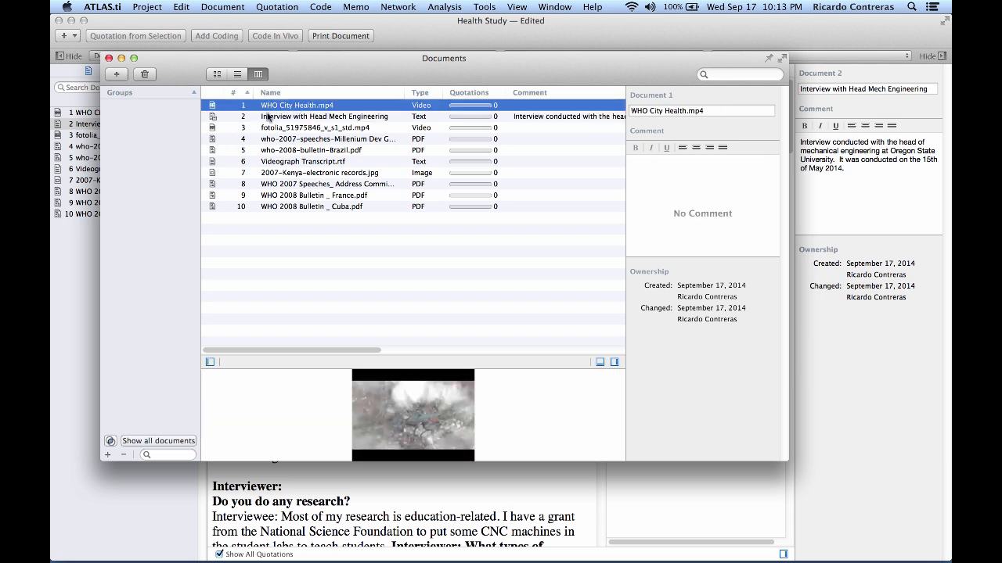
left_click(213, 117)
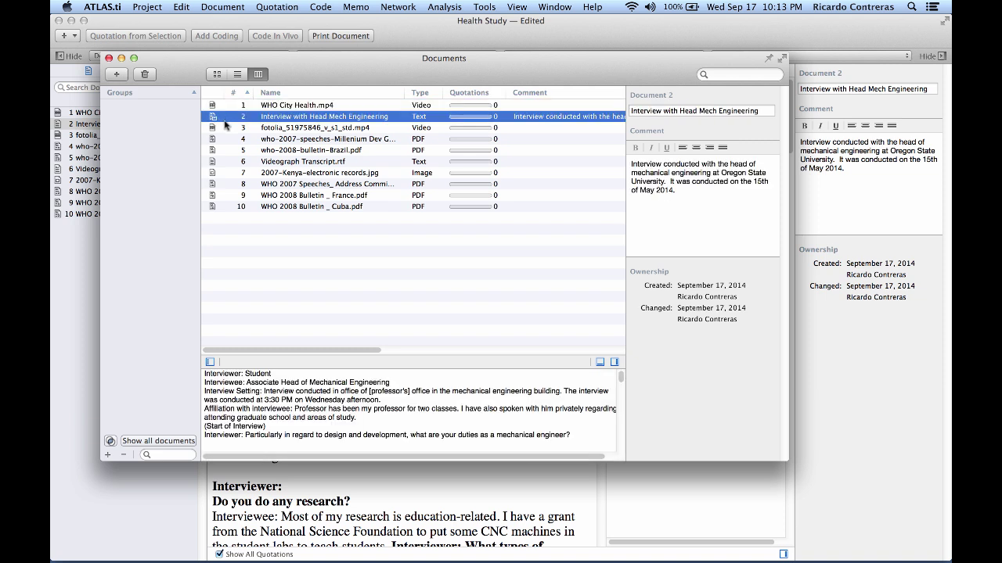
left_click(213, 107)
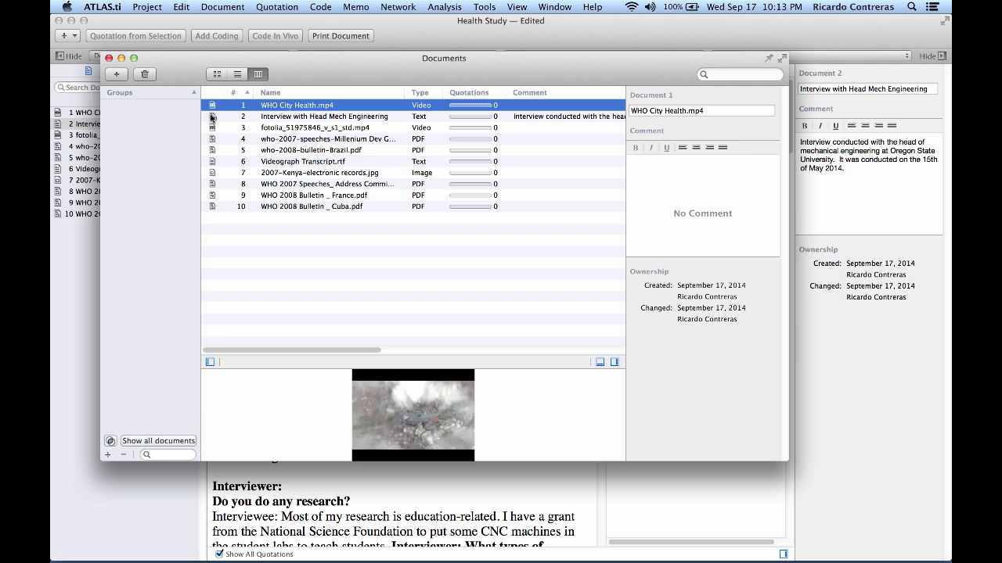
left_click(212, 117)
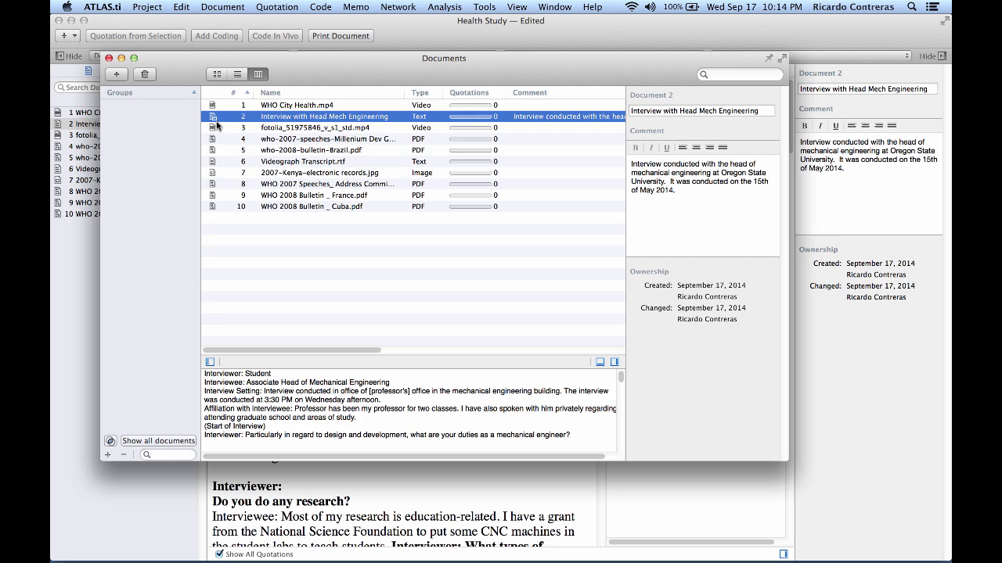
left_click(672, 185)
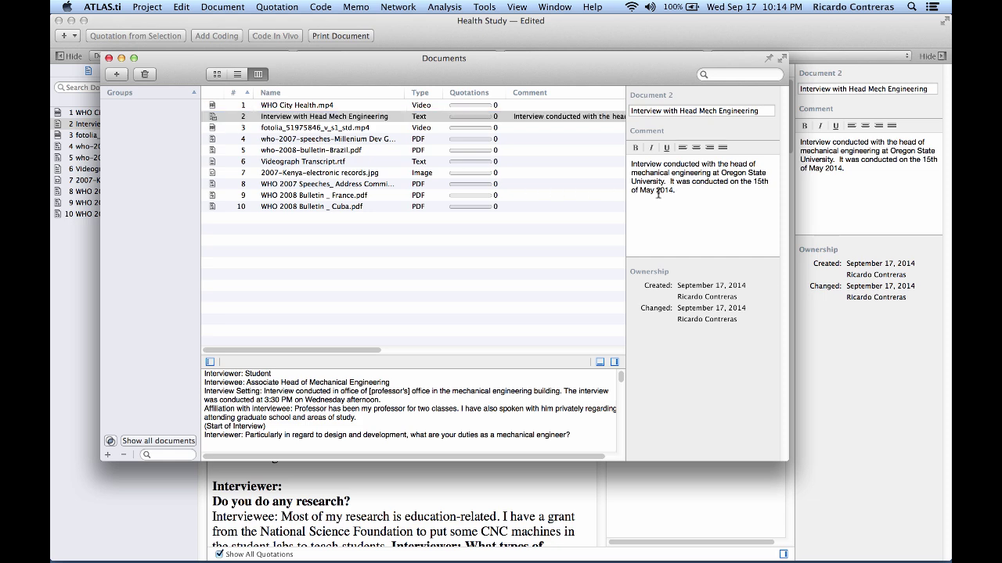
Step: Select the Head Mech Engineering interview, scroll the table to the Origin column, and enlarge the preview
left_click_drag(696, 70, 648, 86)
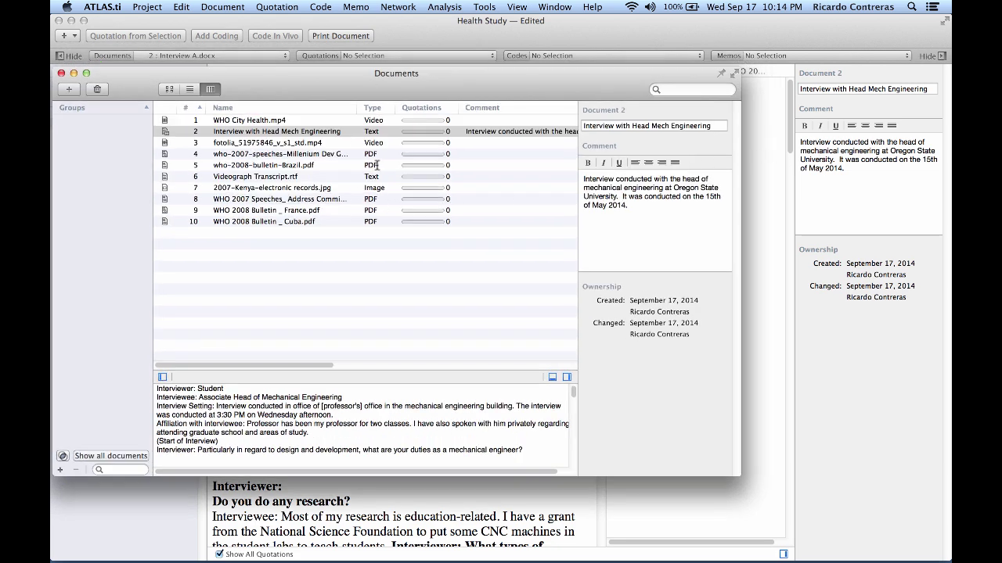
left_click(535, 133)
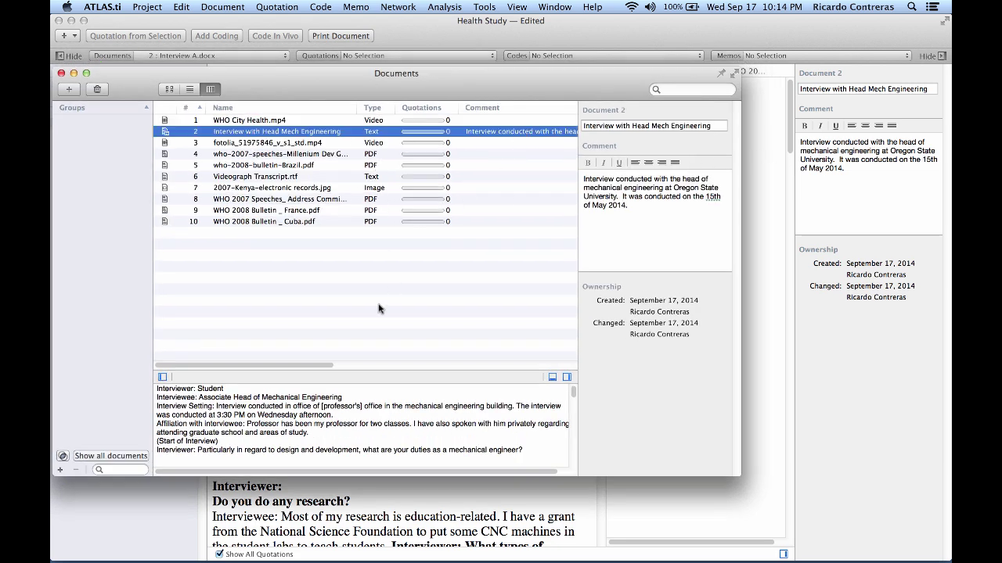
left_click_drag(325, 365, 496, 372)
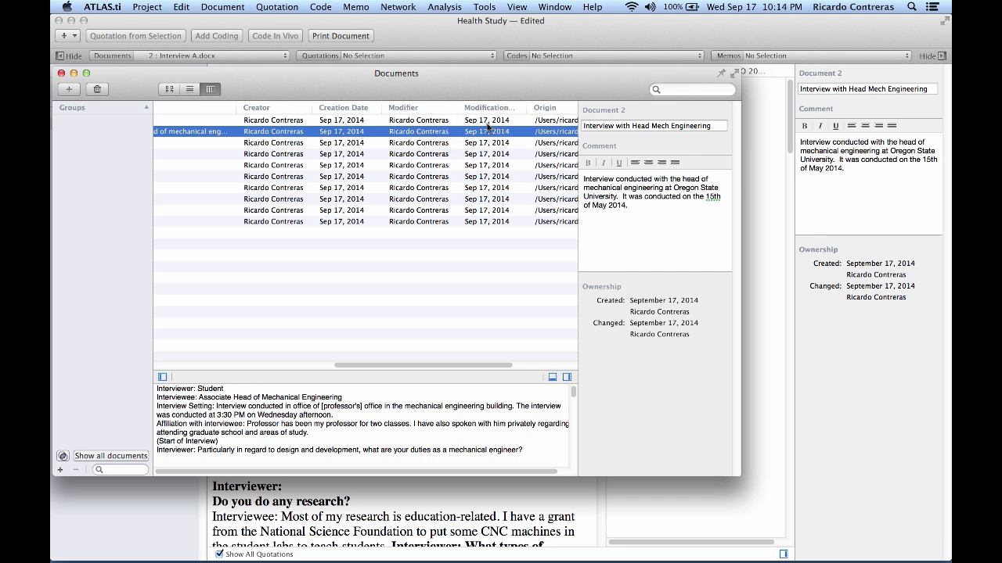
left_click_drag(456, 361, 540, 363)
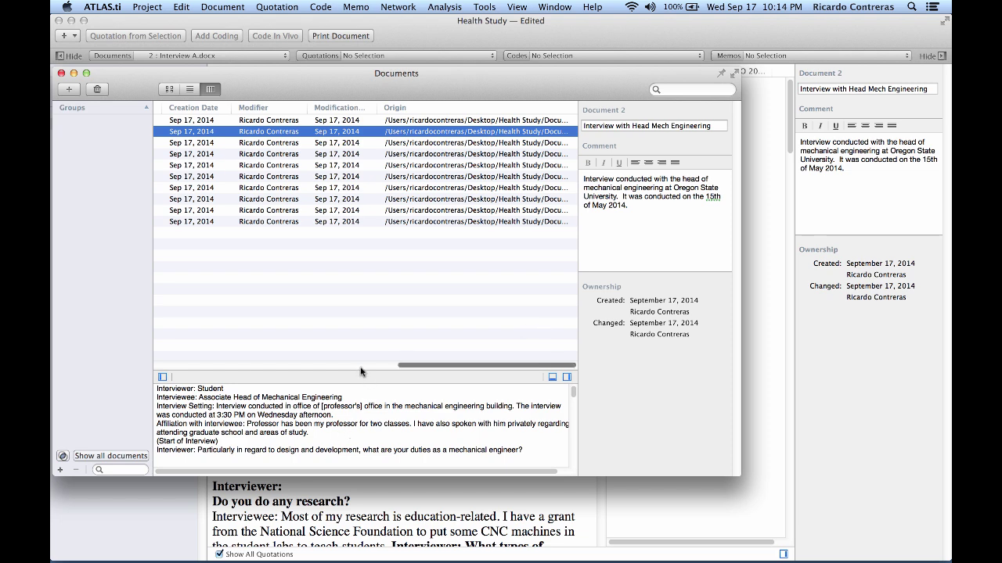
left_click_drag(360, 370, 333, 280)
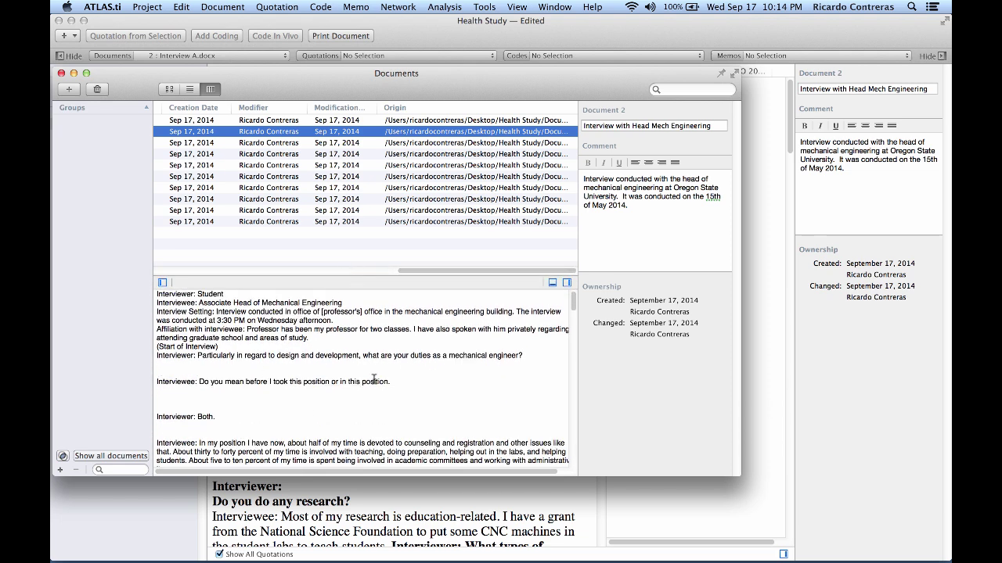
Step: Scroll through the interview preview, then select WHO City Health.mp4 in the Documents table
scroll(374, 379, "down", 2)
left_click_drag(572, 310, 554, 293)
left_click(181, 122)
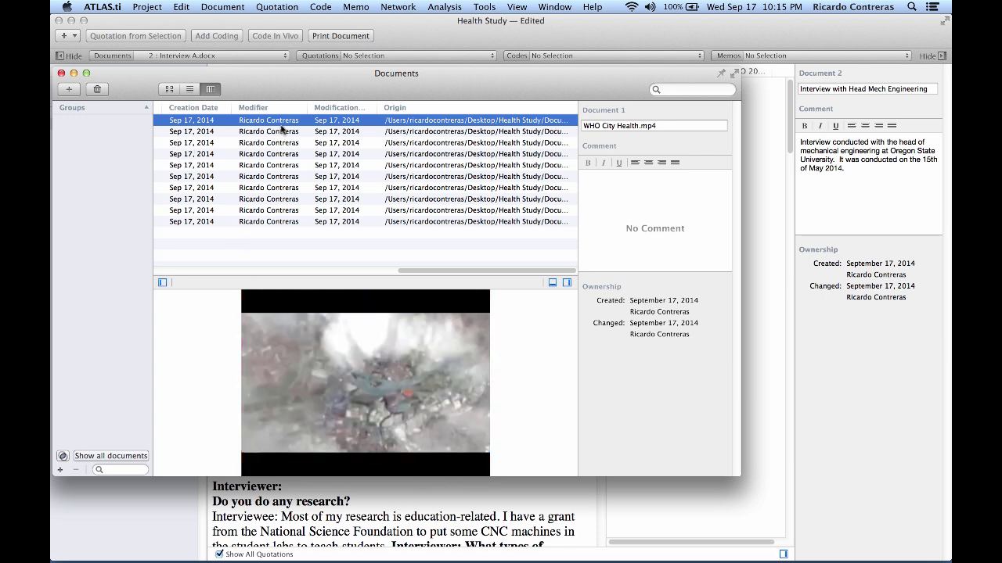
Step: Rename the video 'WHO City Health' and comment it as WHO's video on primary health care reform
left_click_drag(419, 271, 172, 265)
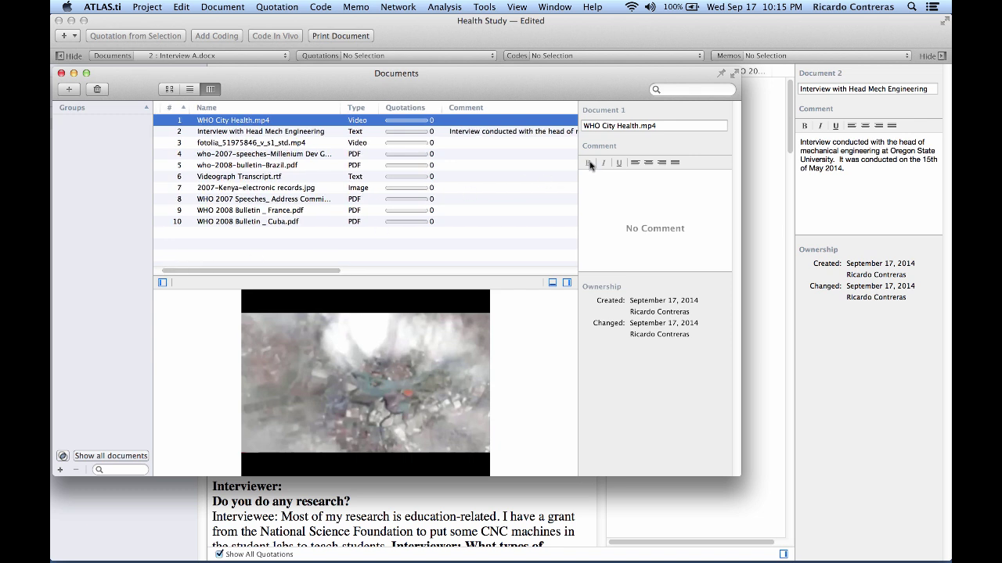
left_click(639, 126)
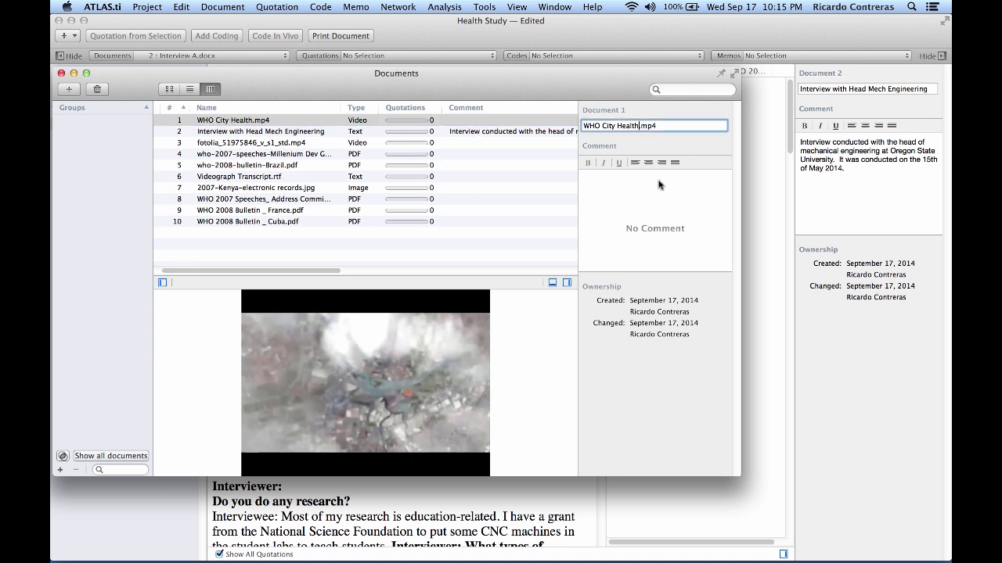
left_click(661, 123)
key("BackSpace")
key("BackSpace")
key("BackSpace")
key("BackSpace")
key("BackSpace")
type("h")
left_click(645, 179)
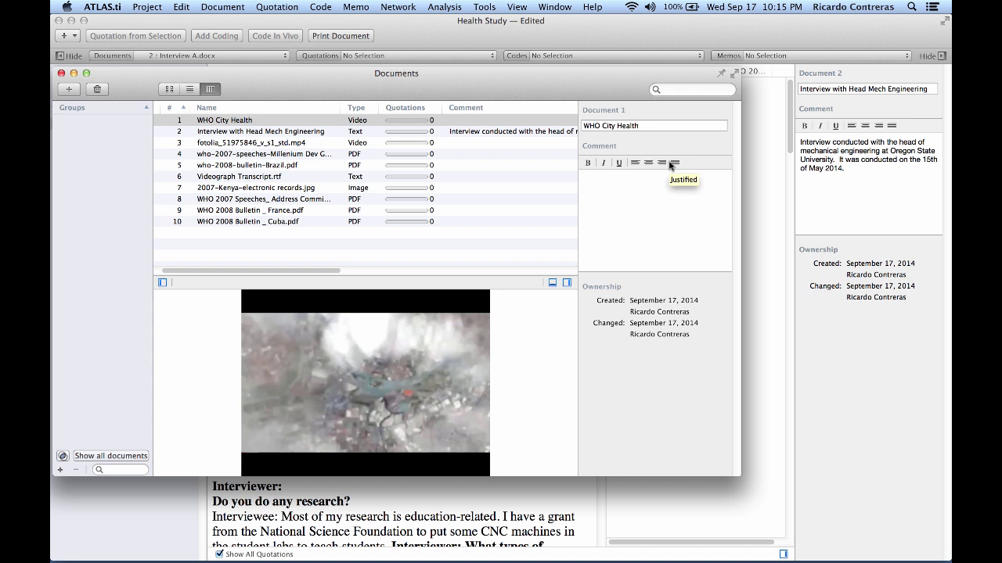
type("Video")
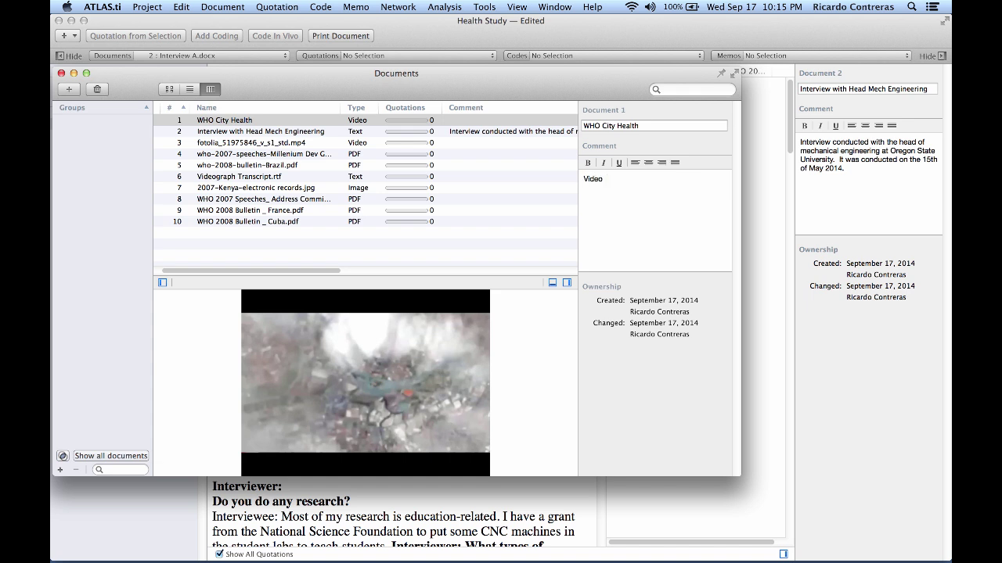
type(" made by WHO describing the movemen")
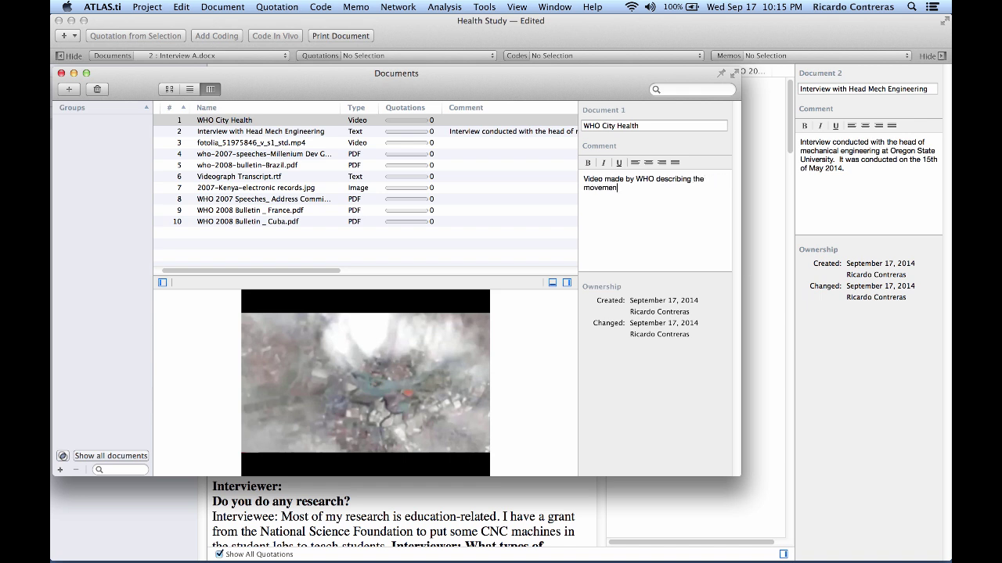
type("t towards primary health care reform...")
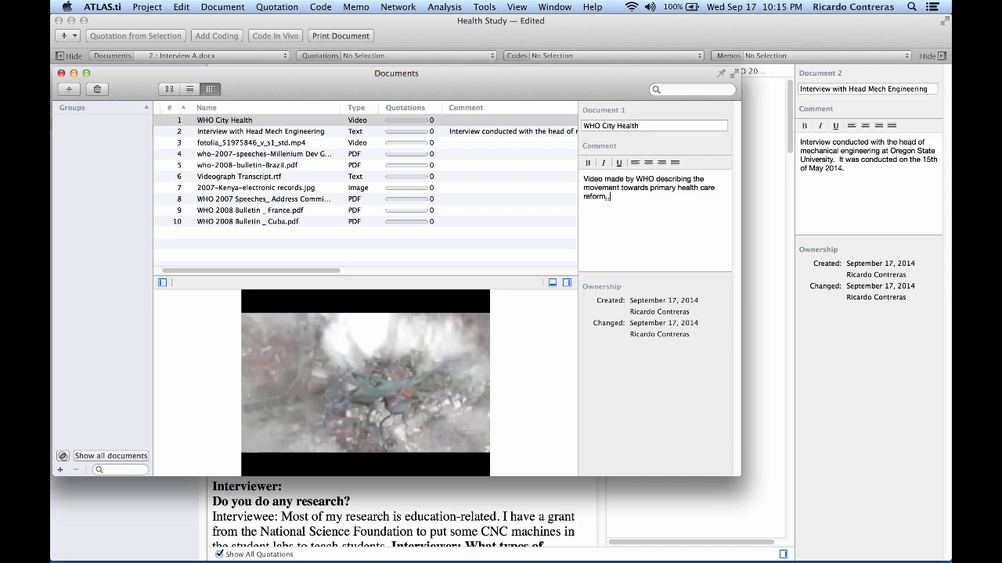
type(".")
left_click(280, 133)
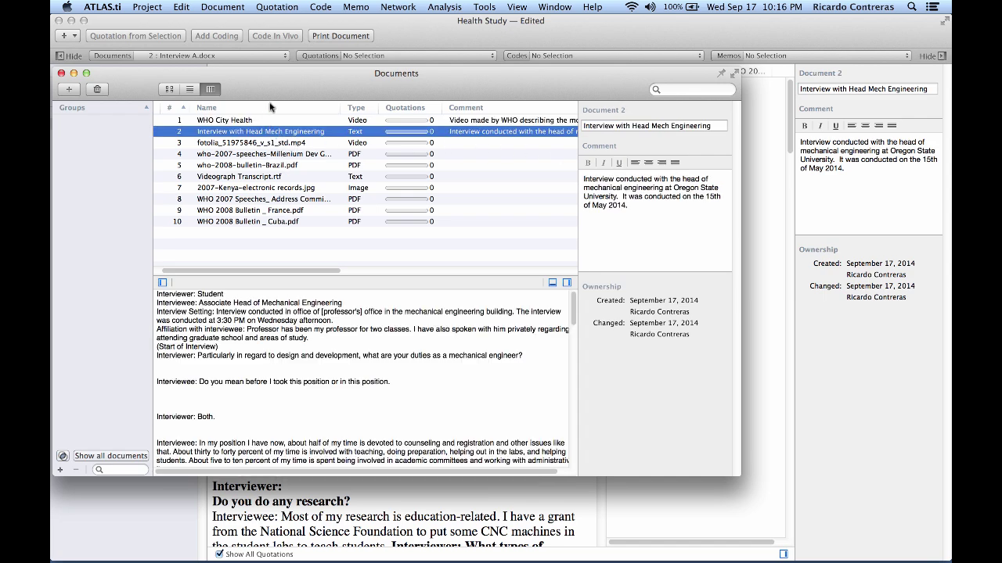
left_click_drag(279, 79, 339, 60)
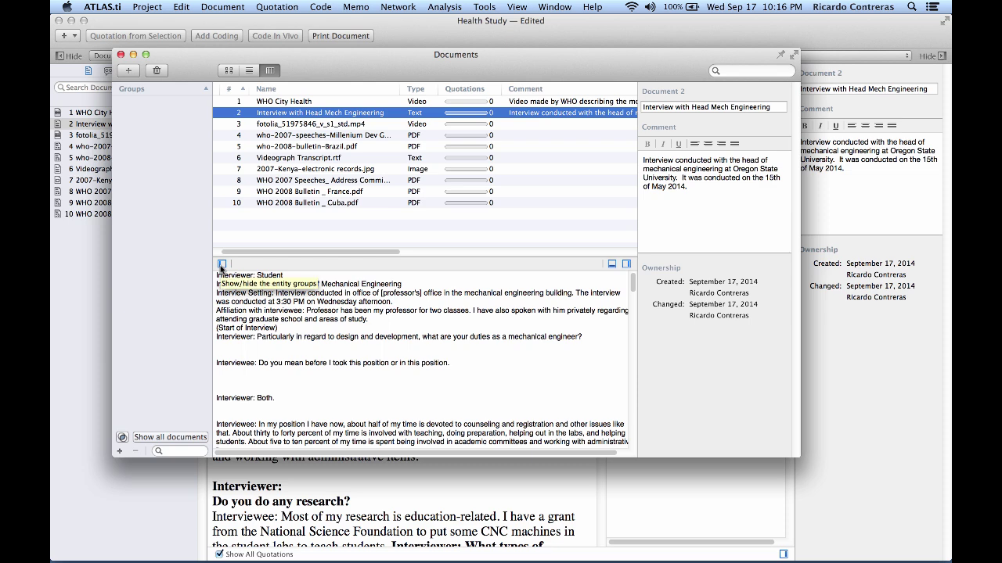
left_click(222, 265)
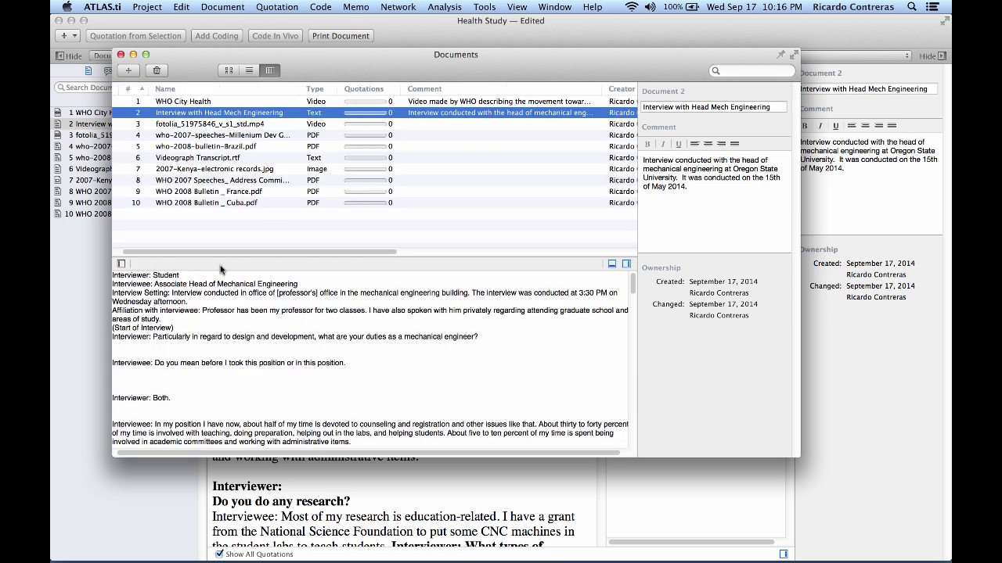
left_click(122, 264)
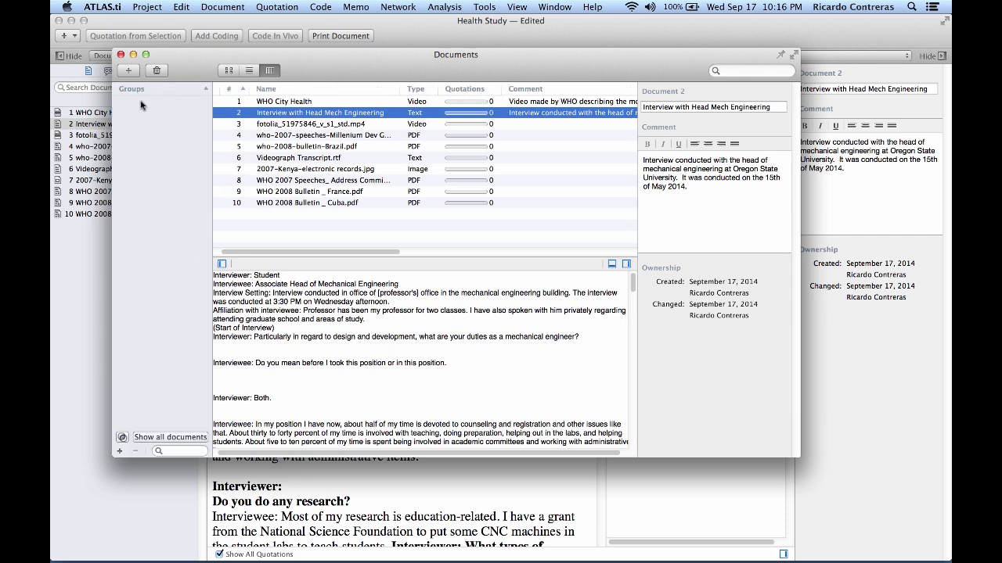
left_click_drag(205, 64, 153, 72)
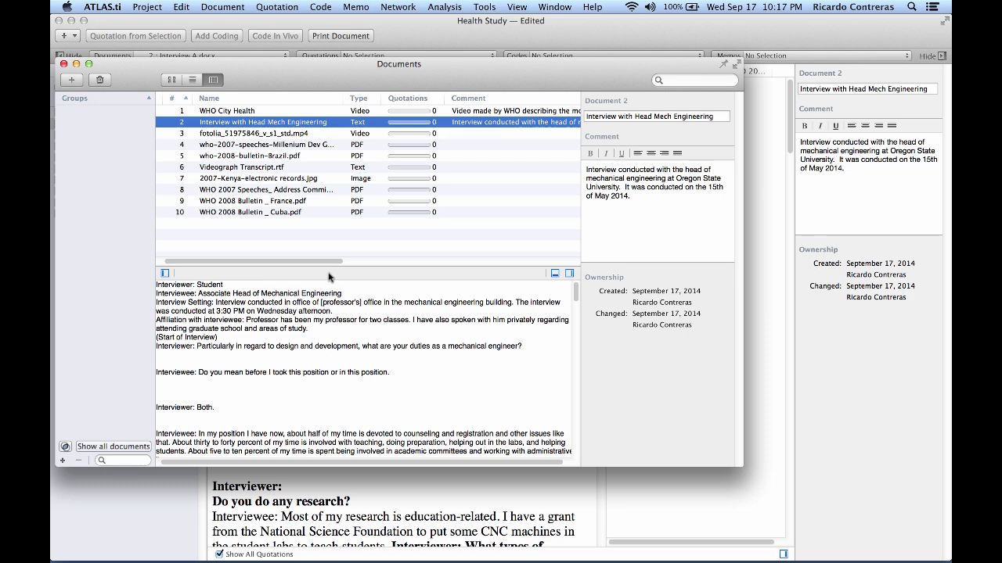
left_click(165, 273)
left_click(64, 274)
left_click(554, 274)
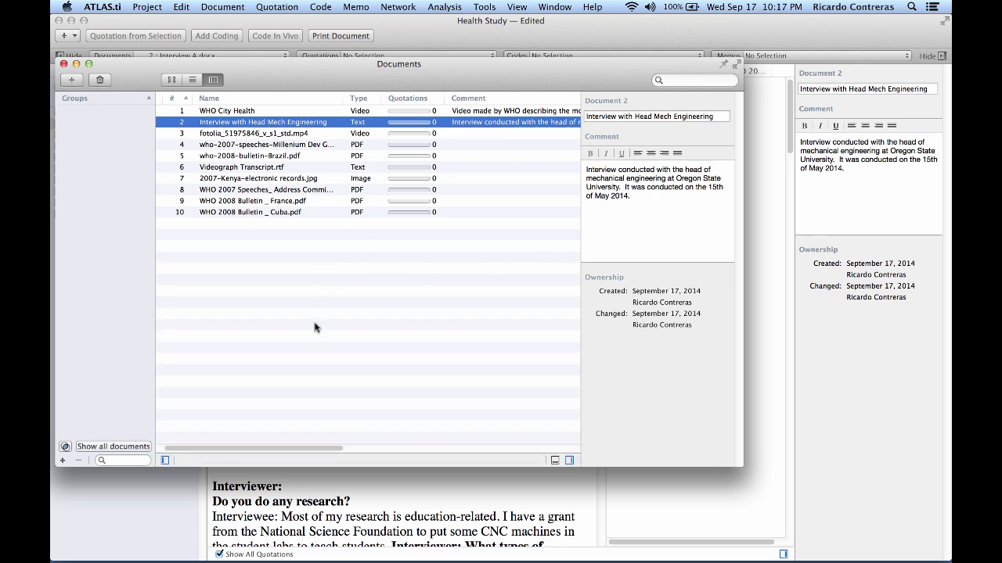
left_click(554, 460)
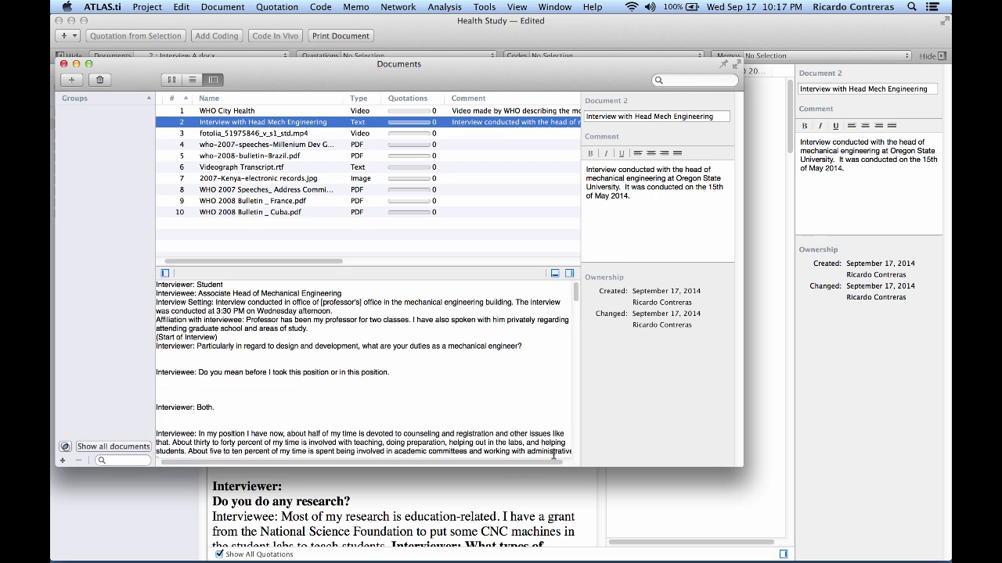
left_click(554, 273)
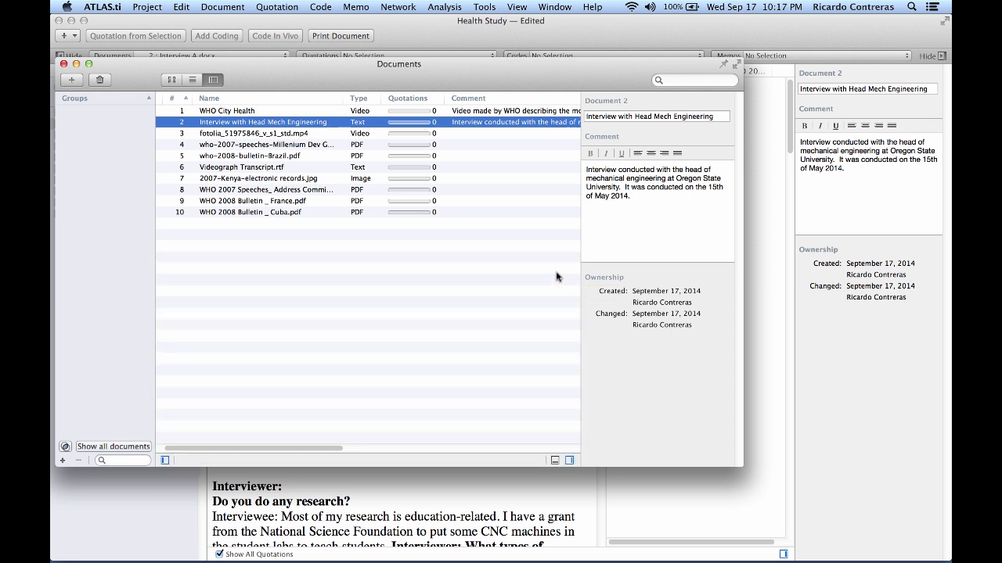
left_click(554, 461)
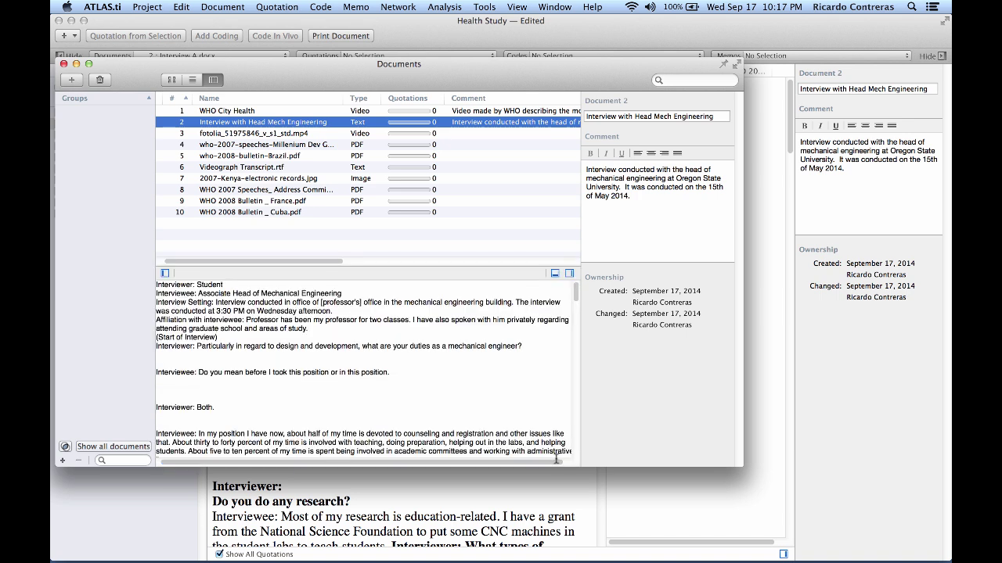
left_click(571, 274)
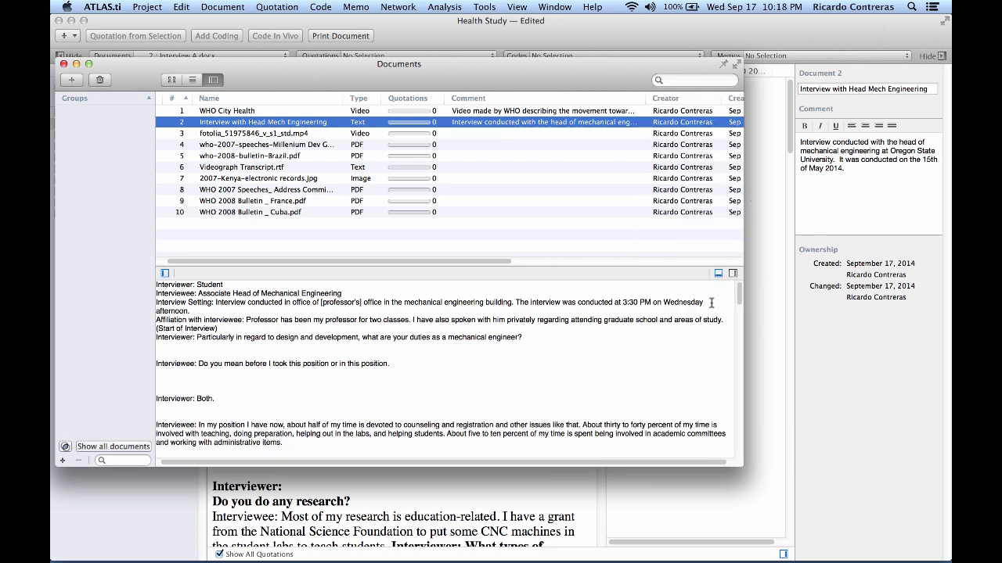
left_click(732, 273)
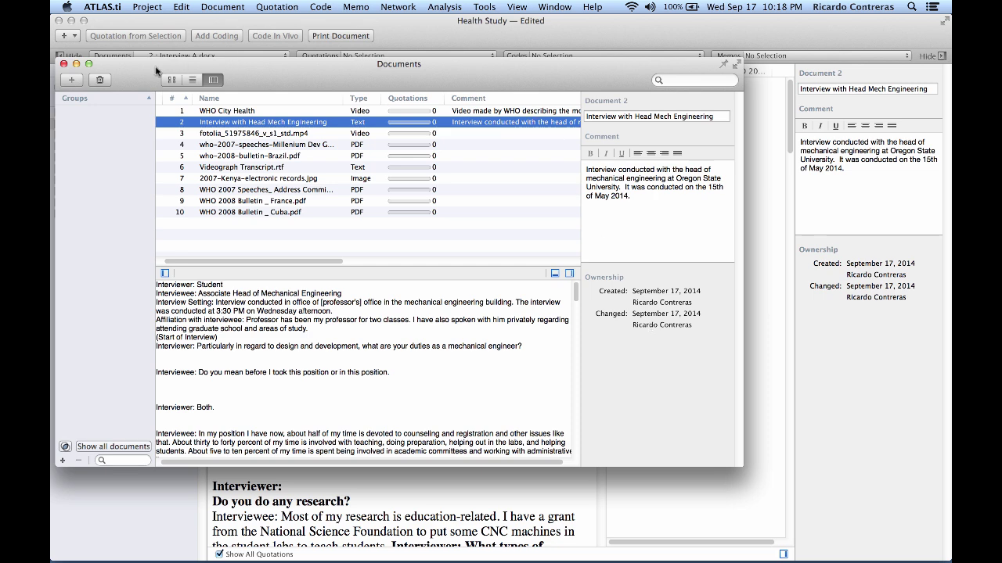
Step: Close the Document Manager and reopen it from the Document menu
left_click(65, 64)
left_click(224, 7)
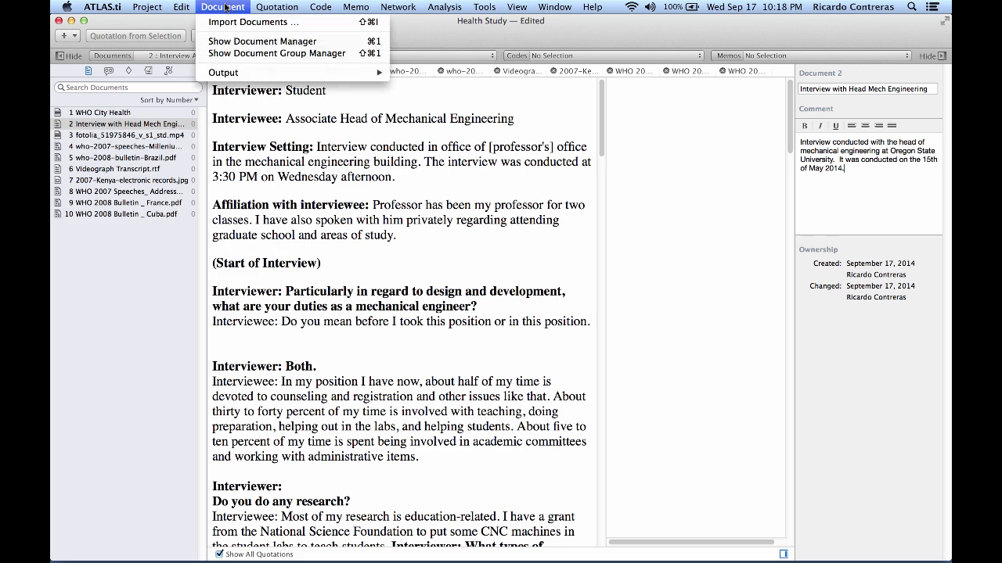
left_click(233, 41)
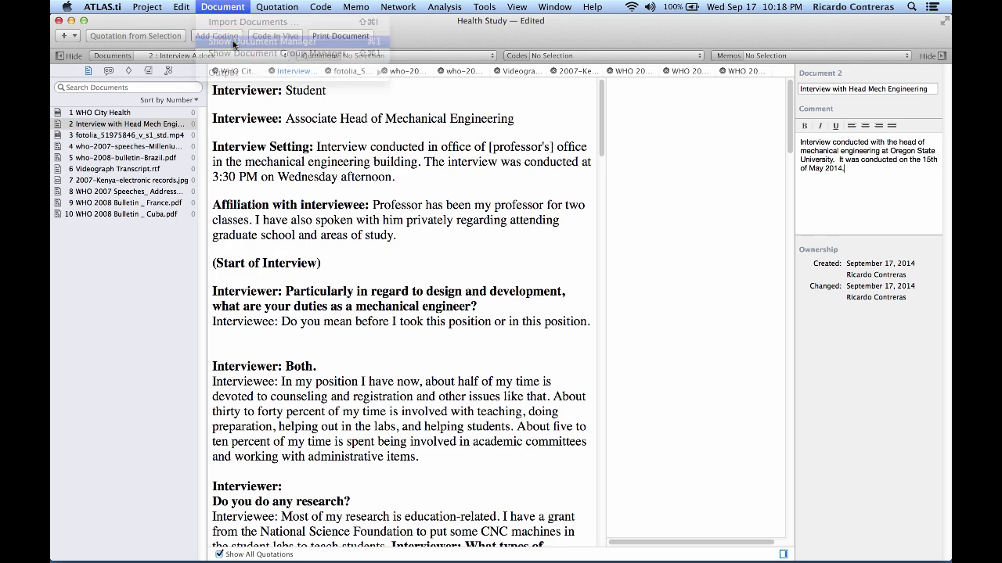